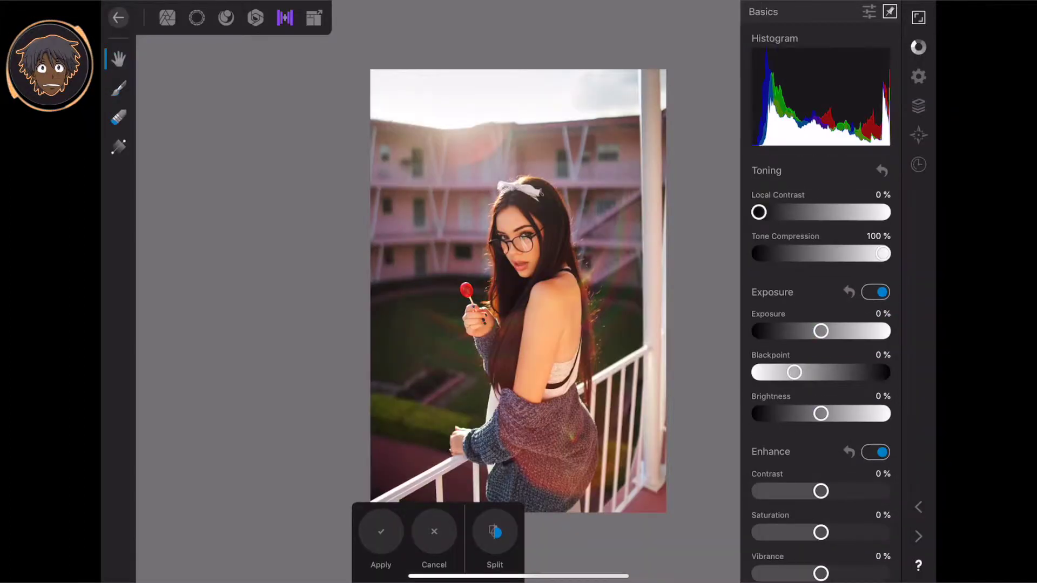
Step: Develop the photo with Contrast 27%, Shadows 70% and Highlights 15%
mouse_move(821, 372)
mouse_down()
mouse_move(863, 370)
mouse_move(864, 385)
mouse_up()
scroll(820, 378, down, 5)
mouse_move(821, 426)
mouse_down()
mouse_move(798, 423)
mouse_move(830, 426)
mouse_up()
click(380, 532)
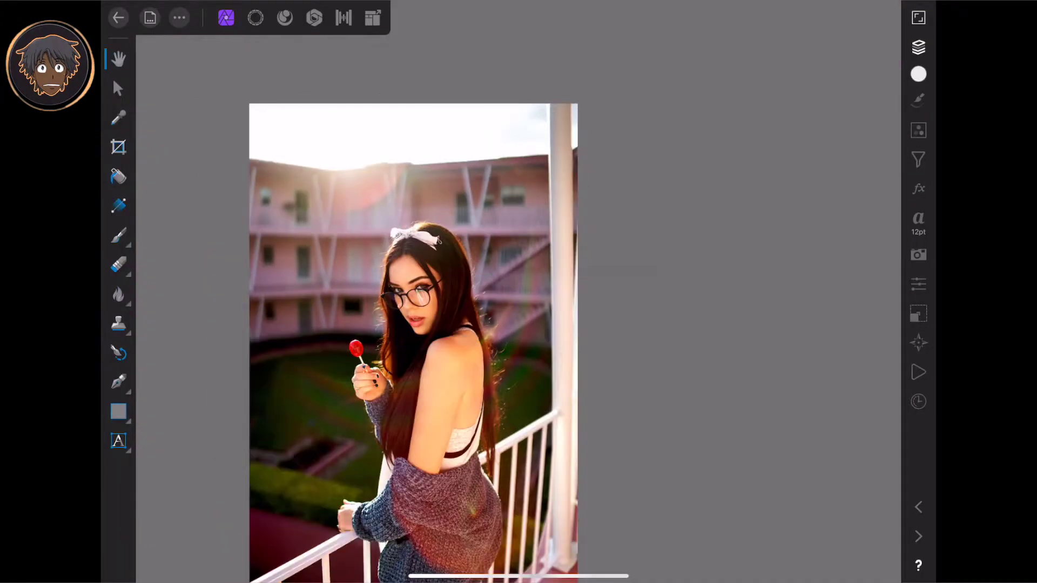
Step: Add a Curves adjustment to the photo
click(918, 372)
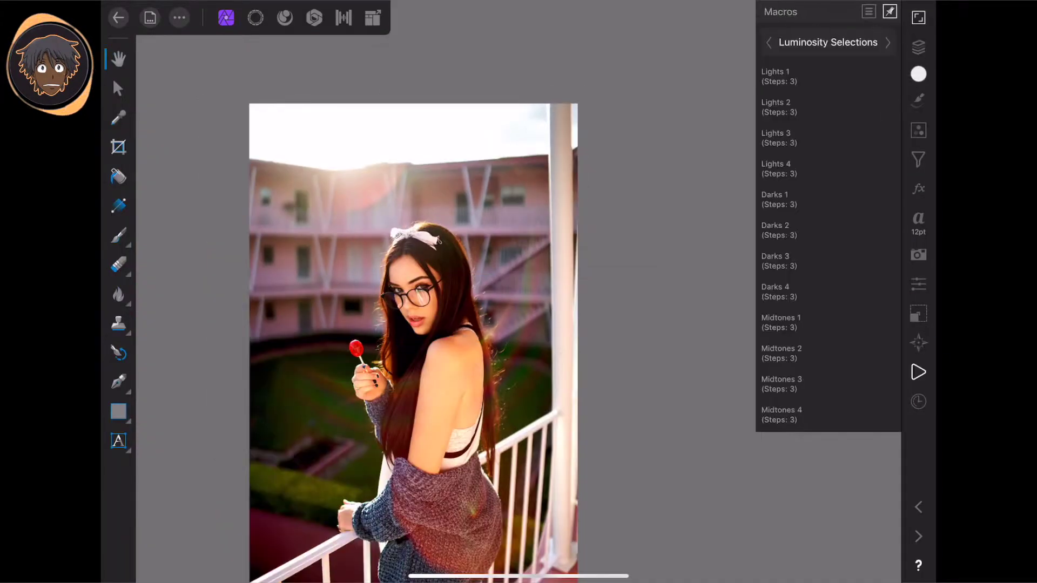
click(918, 130)
click(828, 210)
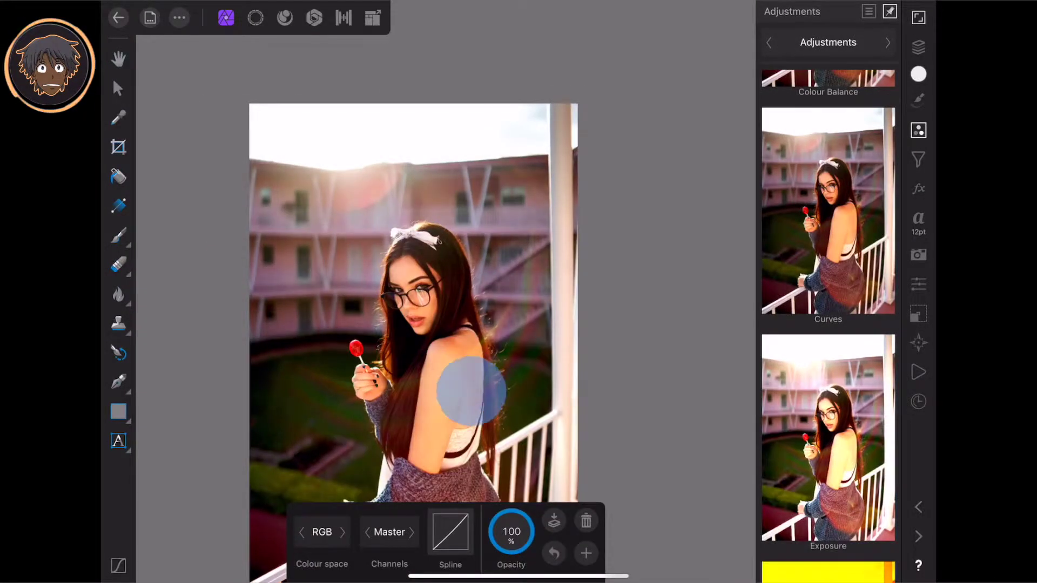
Step: Bend the Red channel curve, then raise the Blue channel curve to add blue
click(412, 532)
click(450, 531)
click(493, 389)
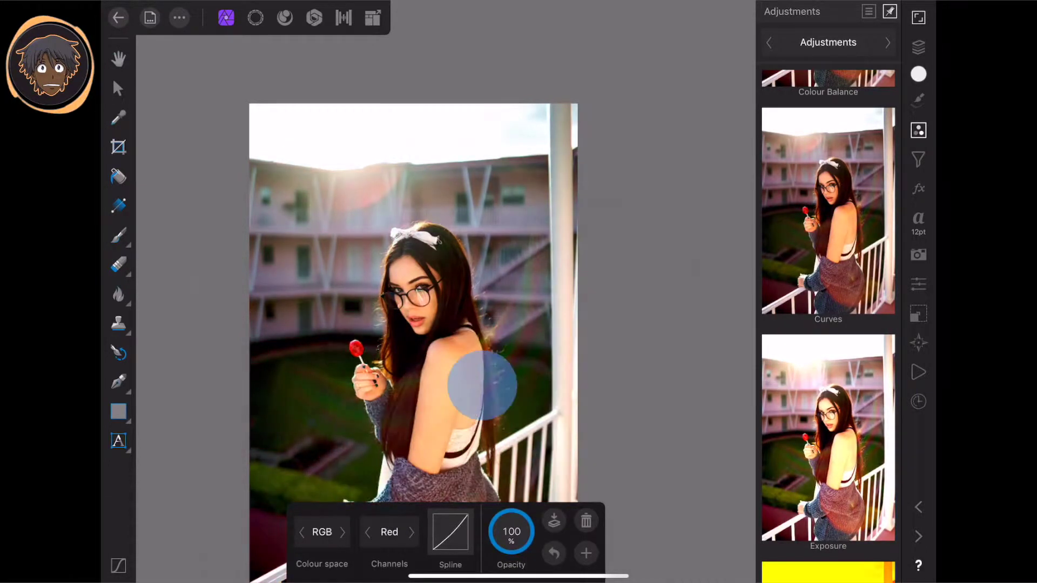
click(918, 47)
click(118, 58)
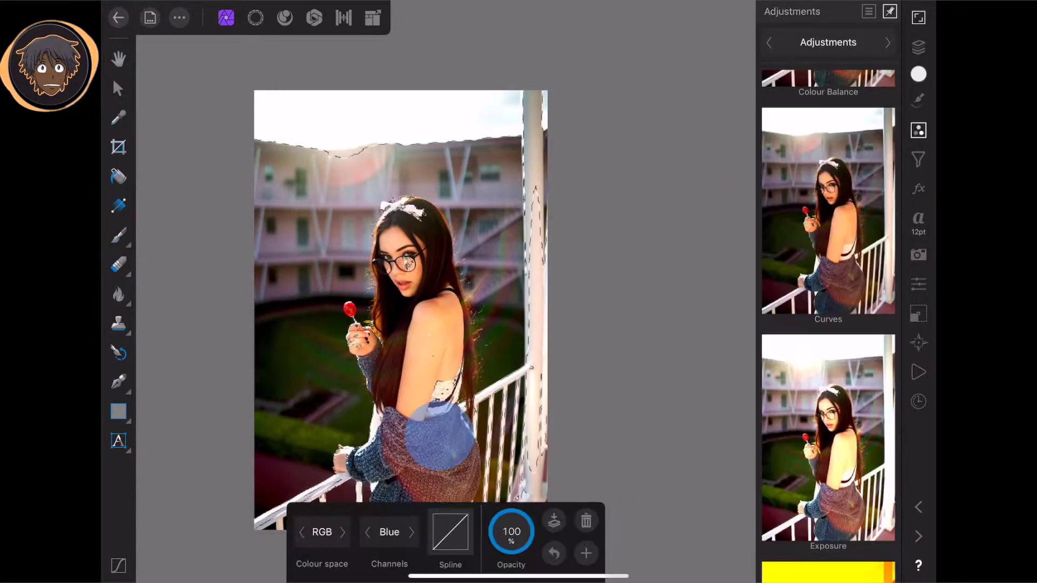
click(450, 532)
drag(429, 398, 422, 378)
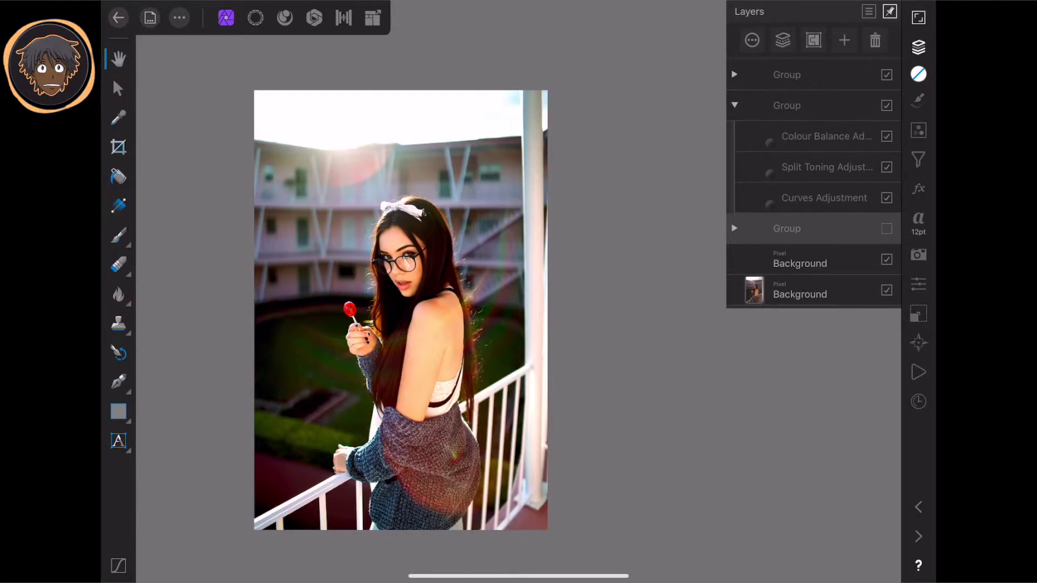
Step: Open the new pixel layer's Layer Options to rename it
click(751, 40)
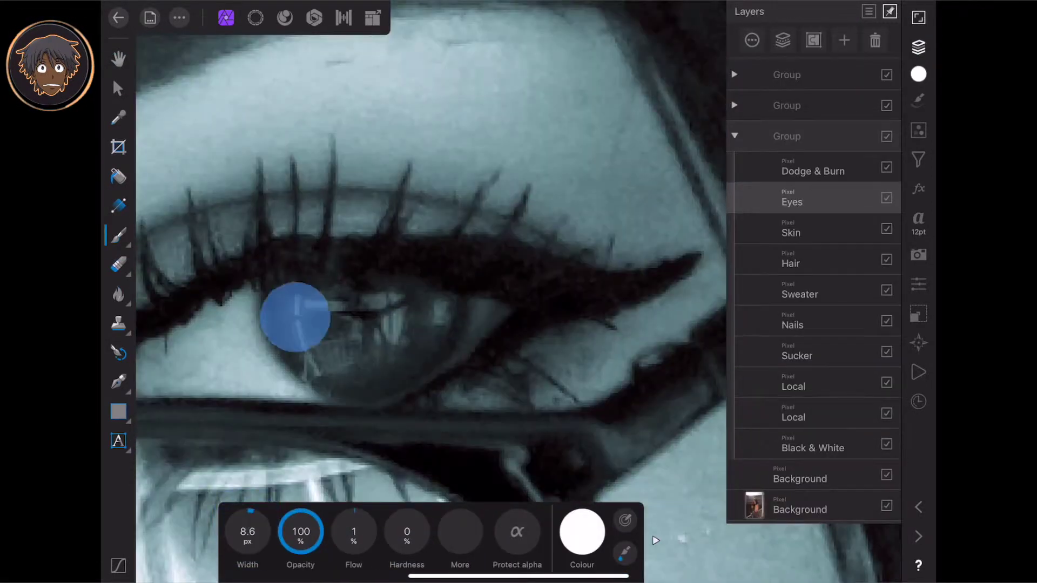
Step: Zoom in on the eye corner and brighten the lollipop's upper-left highlight
scroll(519, 291, down, 3)
drag(247, 532, 227, 532)
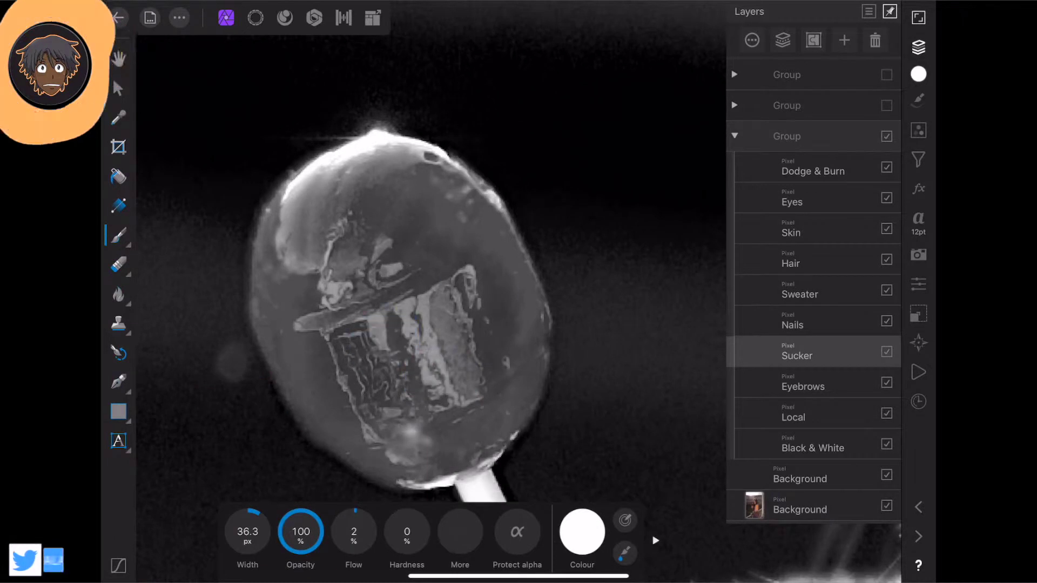
click(316, 221)
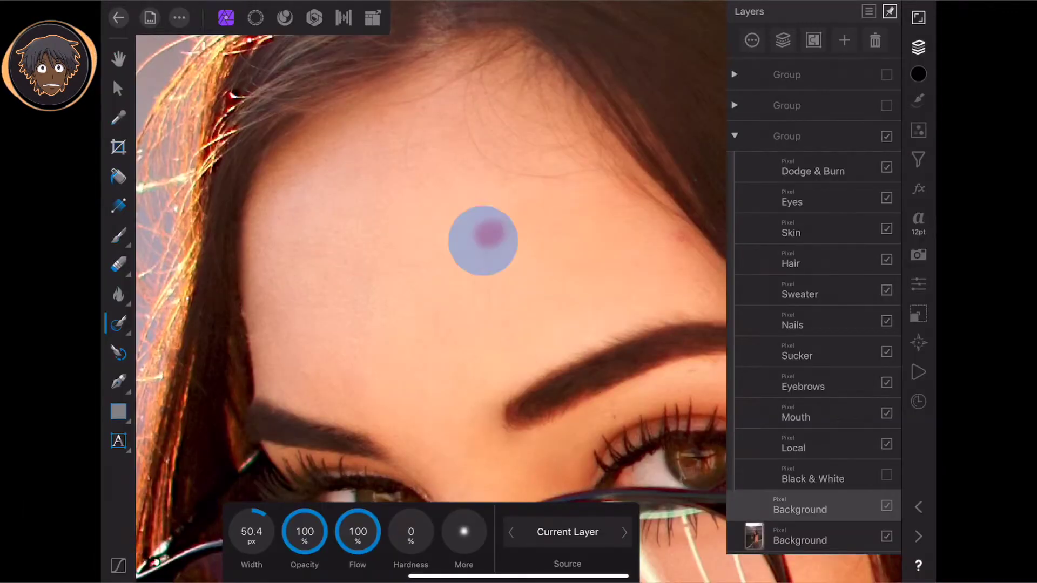
Step: Heal the spots on the forehead, cheek, above the upper lip and near the mouth corner
click(488, 265)
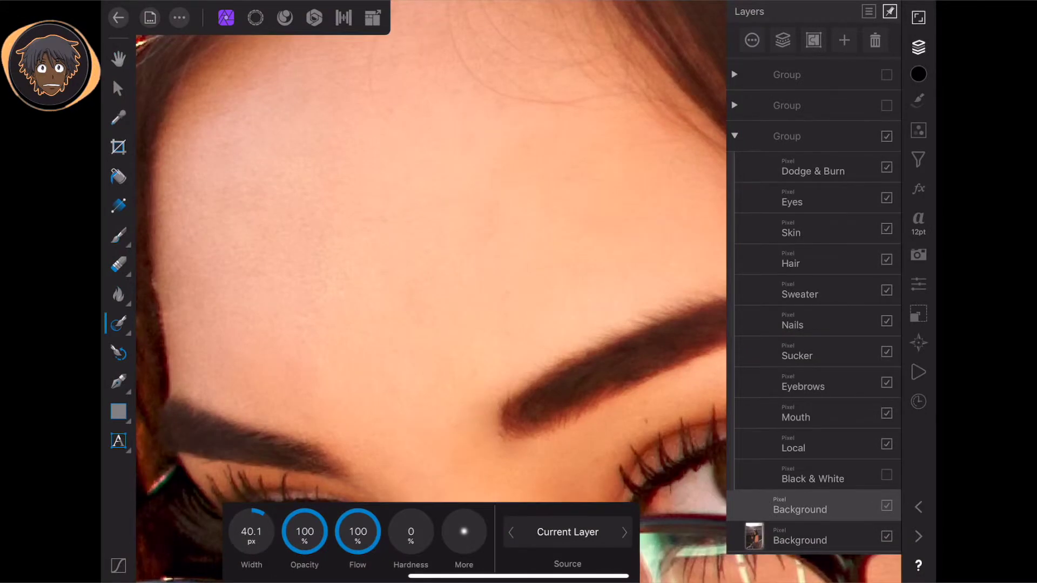
drag(278, 47, 417, 222)
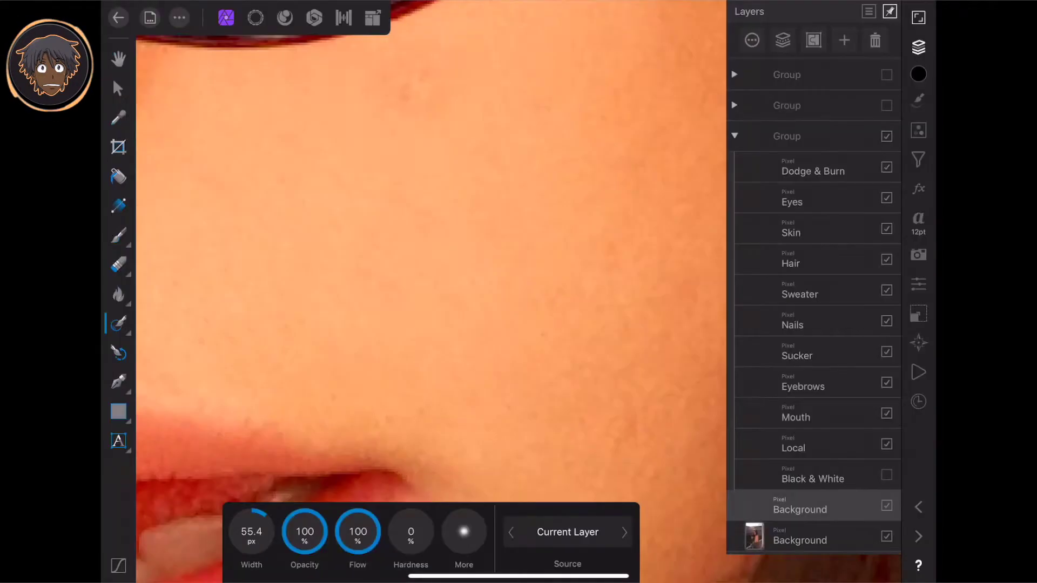
click(637, 273)
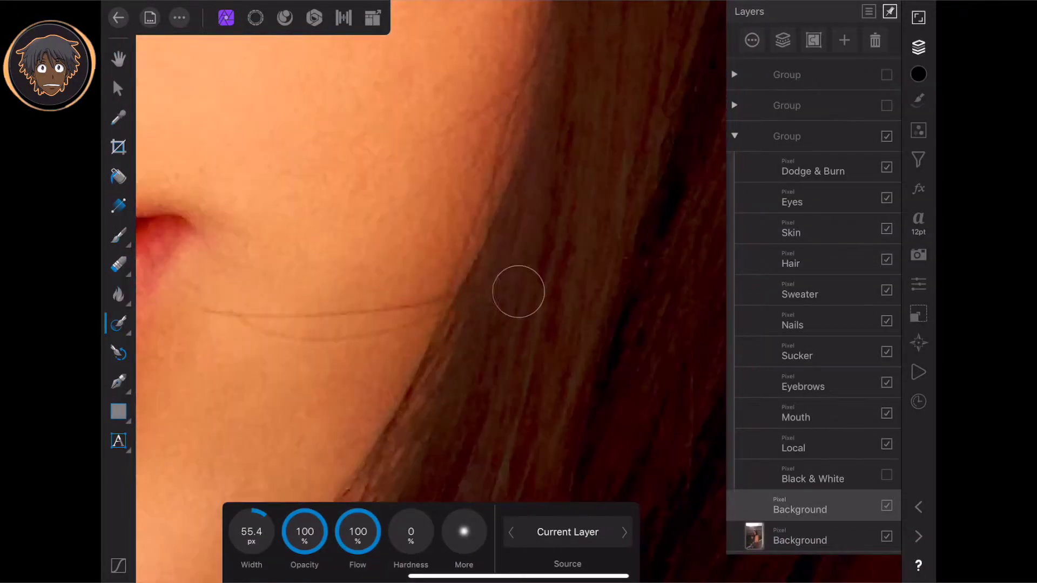
click(518, 290)
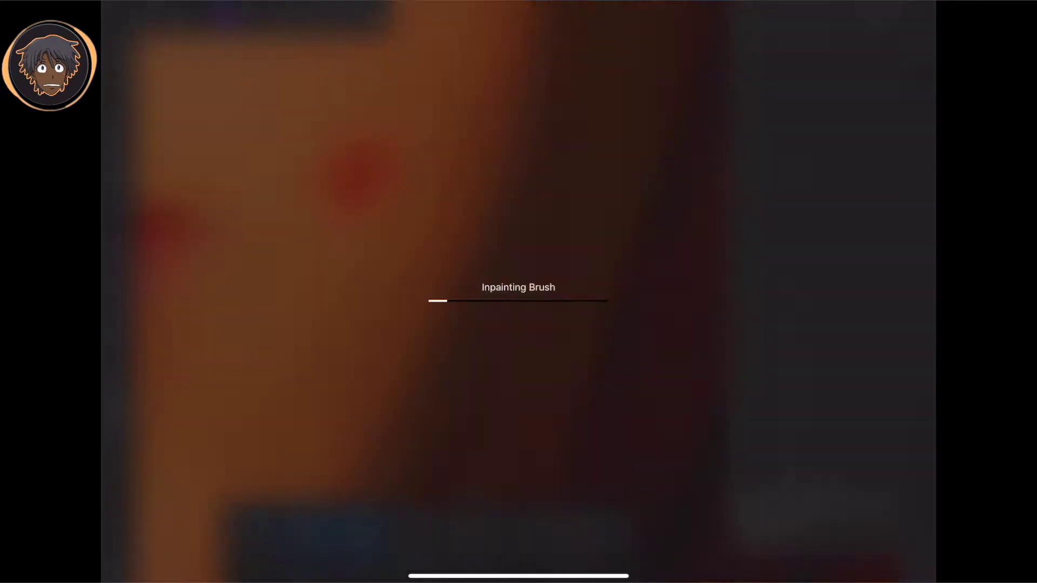
click(435, 261)
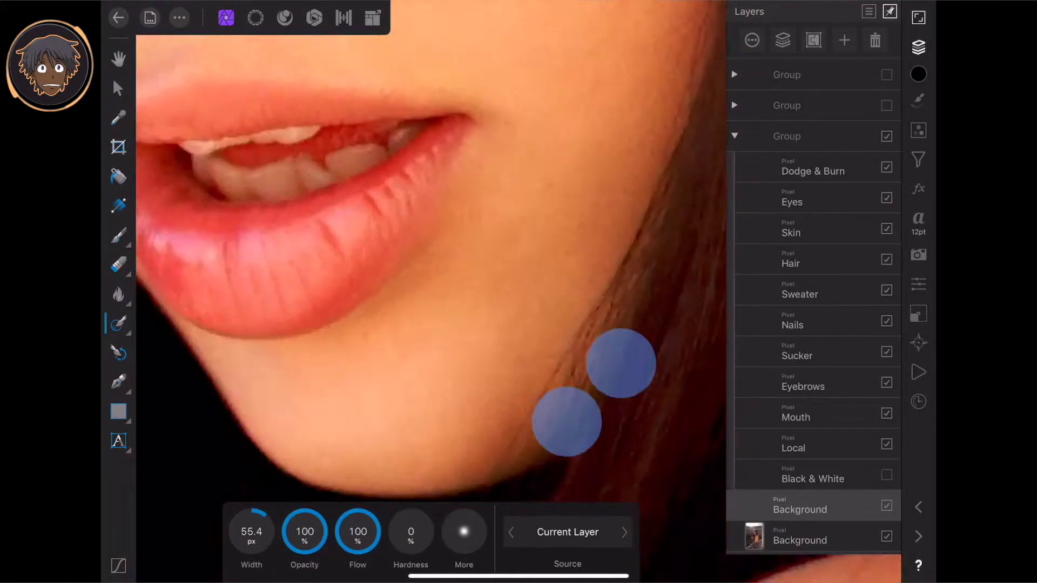
click(519, 292)
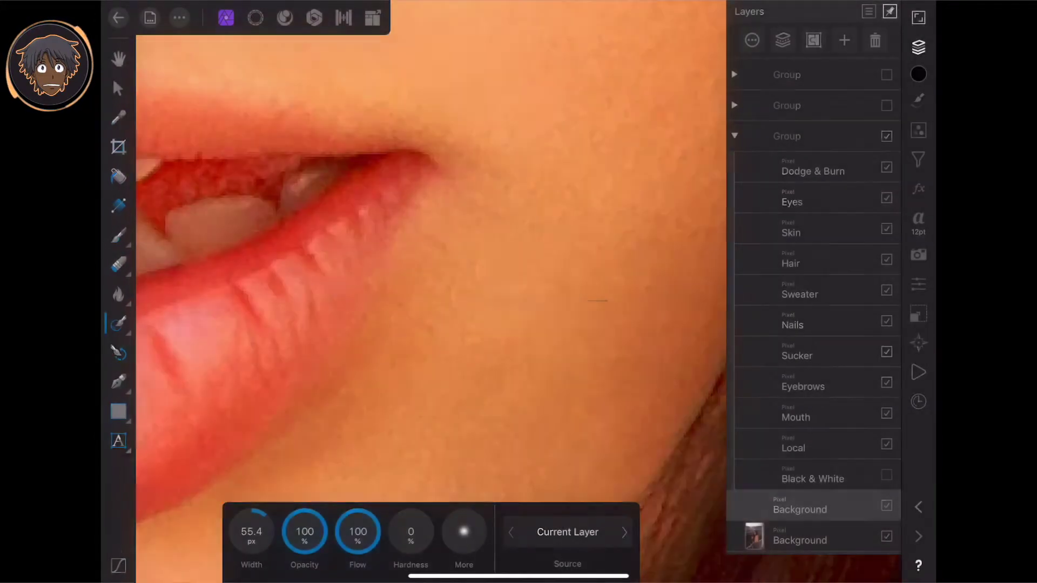
scroll(518, 292, down, 5)
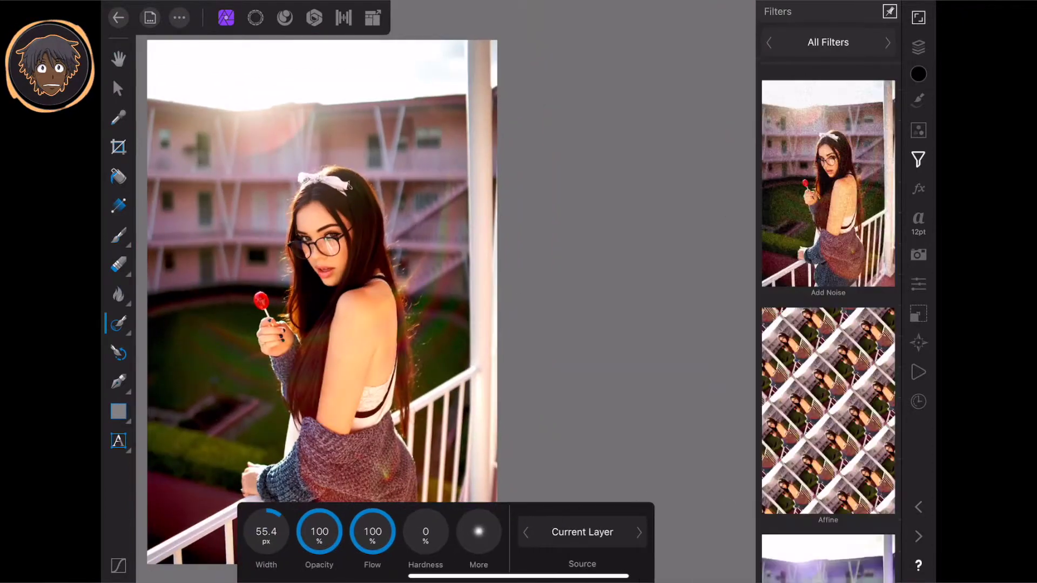
Step: Set the HSL range to Yellows, reset hue to zero and slightly lower saturation
click(248, 532)
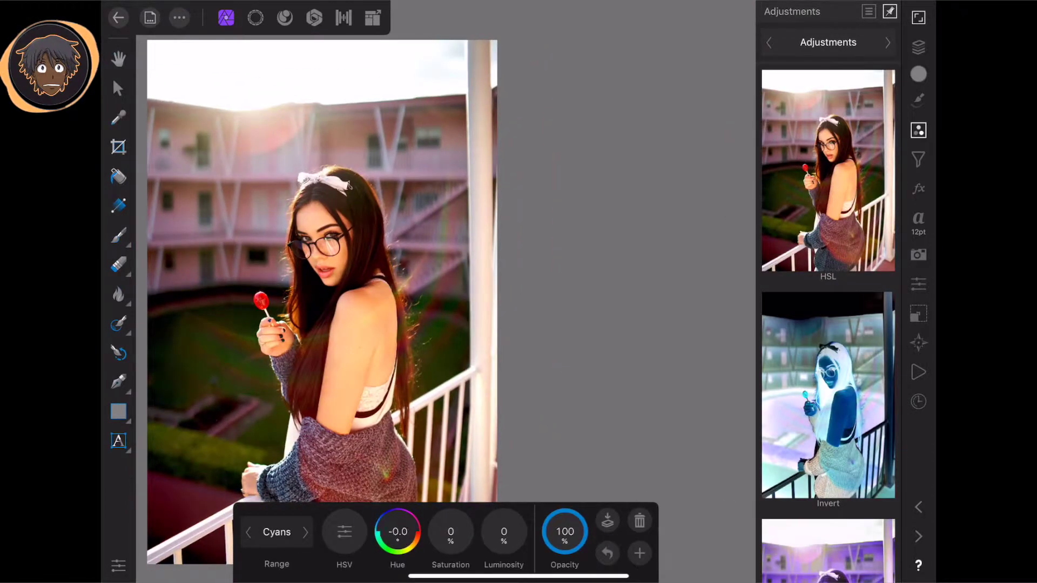
drag(397, 534, 400, 532)
drag(450, 532, 468, 497)
click(918, 284)
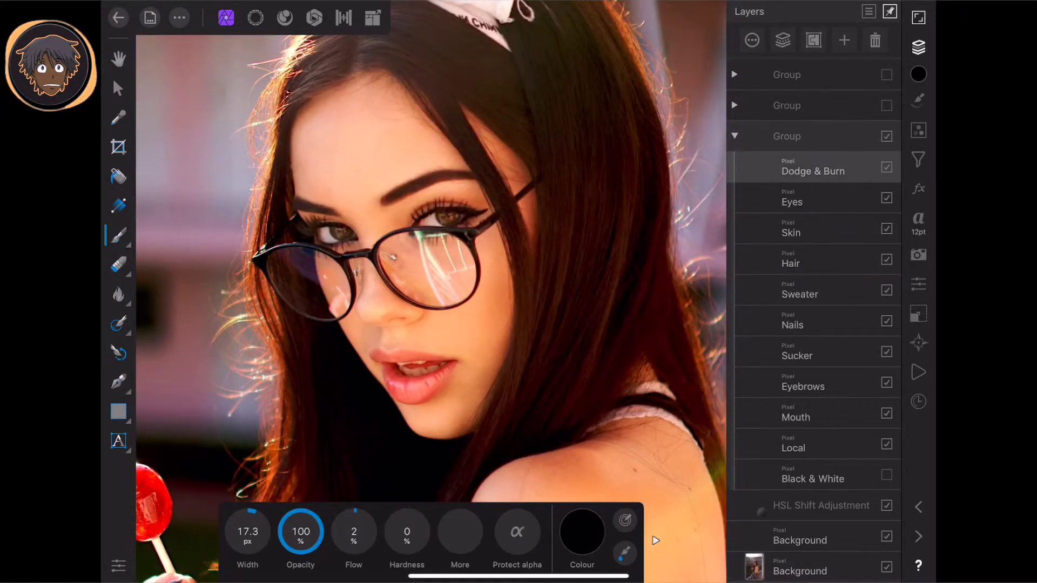
Step: Set the dodge brush colour to white on the Dodge & Burn layer
scroll(519, 291, up, 2)
scroll(479, 369, up, 3)
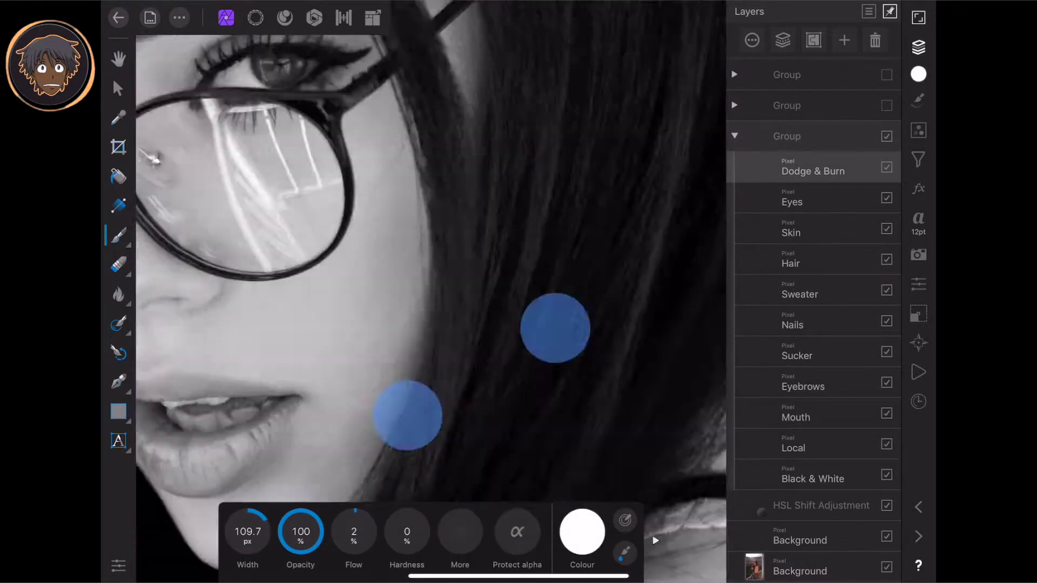
scroll(480, 369, up, 2)
scroll(518, 291, up, 2)
scroll(518, 291, up, 2)
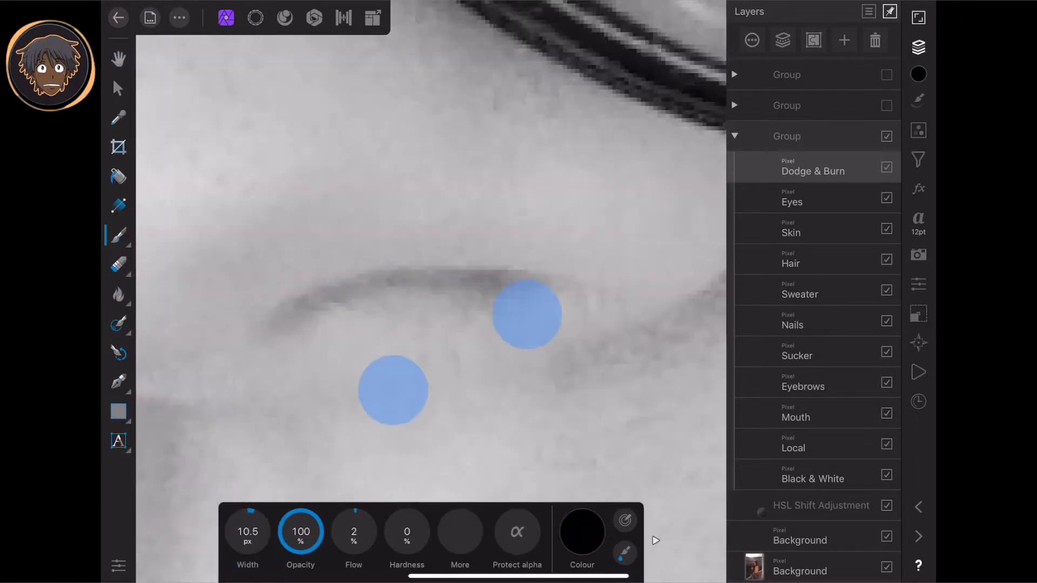
scroll(460, 352, down, 5)
click(582, 532)
click(576, 332)
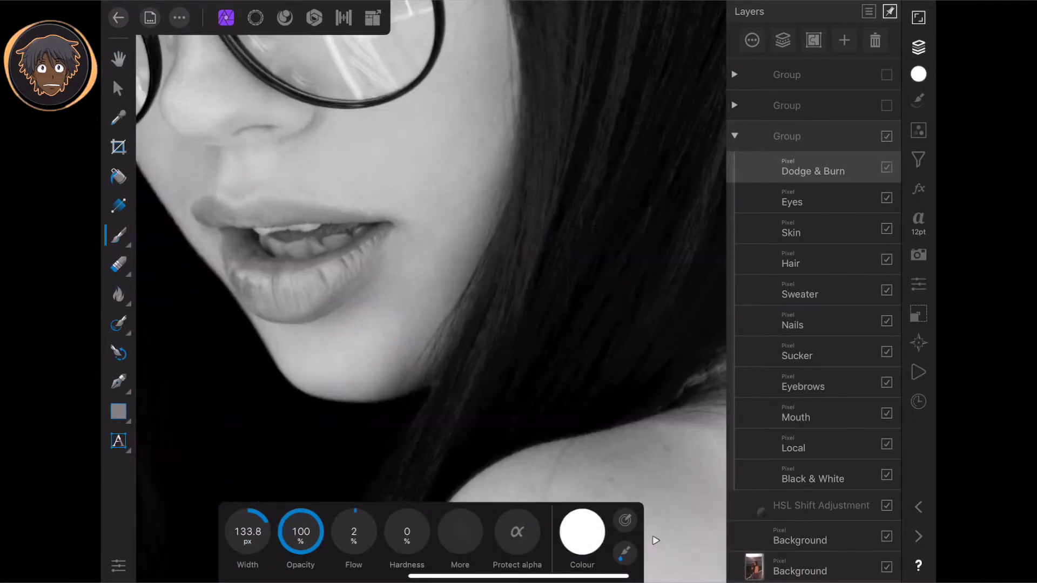
Step: Select the Background layer and hide the retouch group to see colour
scroll(486, 232, up, 5)
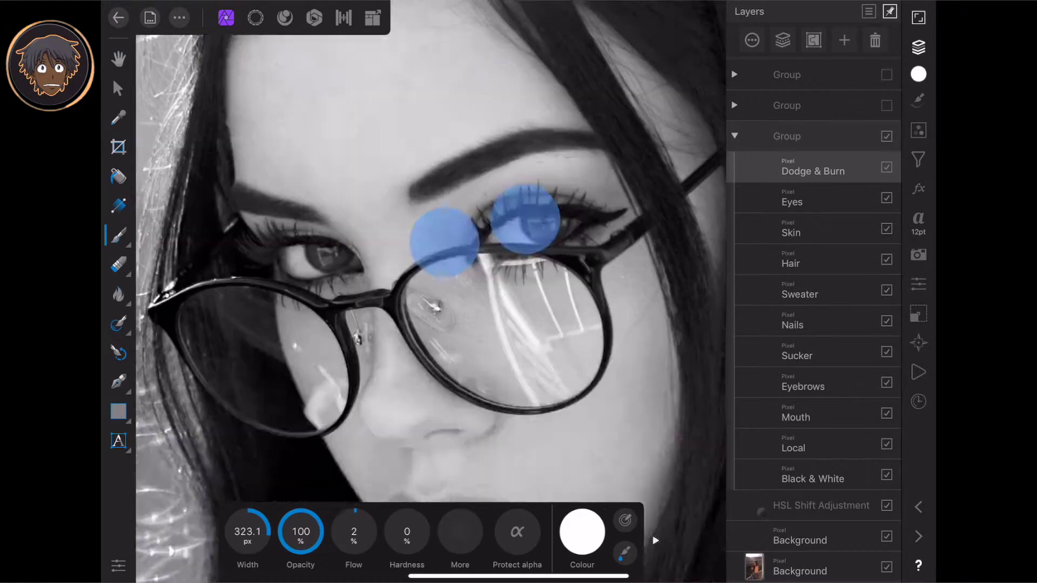
scroll(485, 227, up, 3)
scroll(432, 270, up, 5)
click(799, 540)
click(886, 136)
click(119, 323)
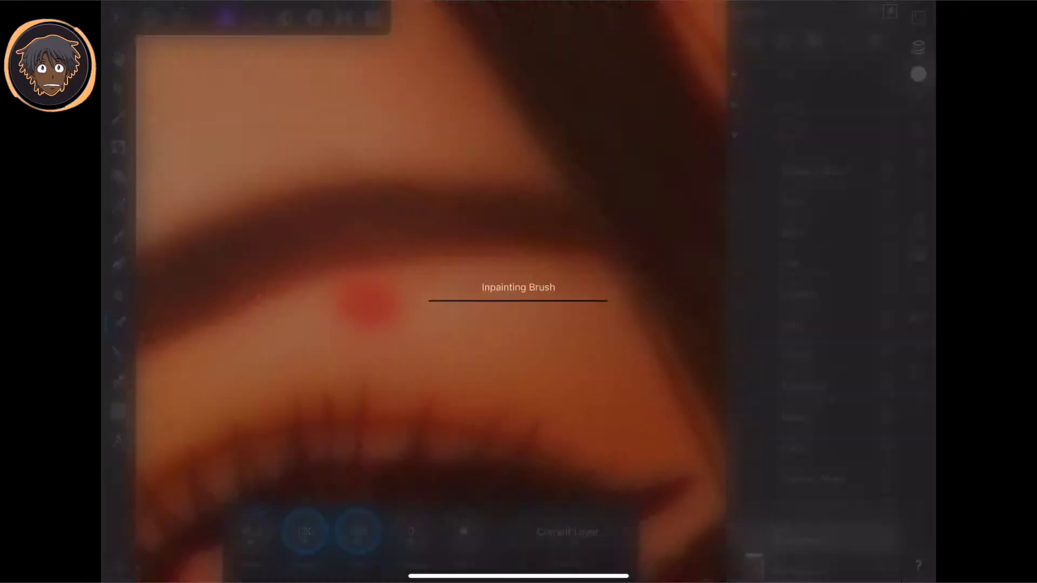
Step: Heal stray hairs along the hairline under the headband and a mark on the lower lip
scroll(613, 359, down, 3)
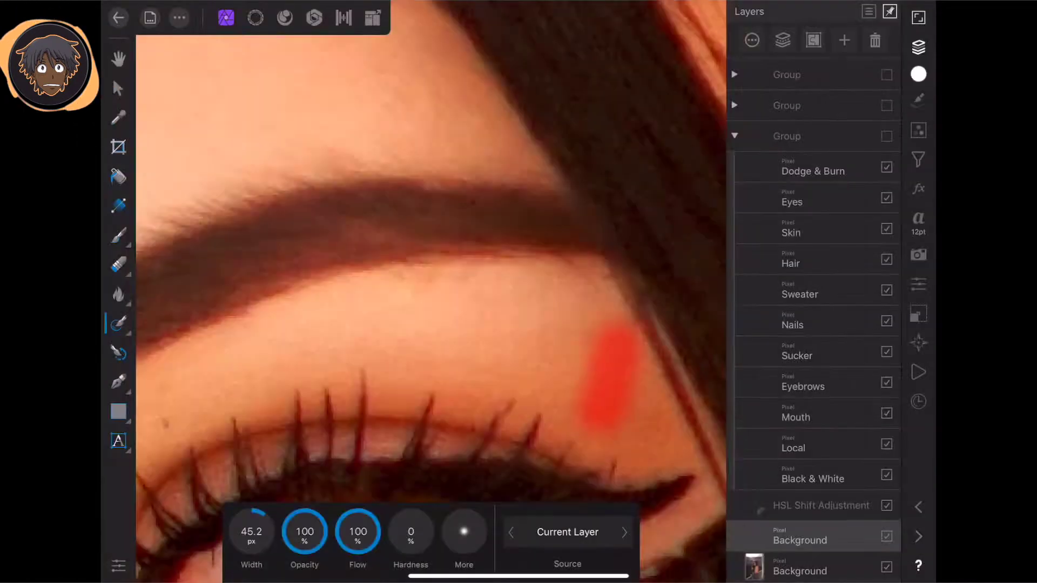
scroll(545, 283, down, 2)
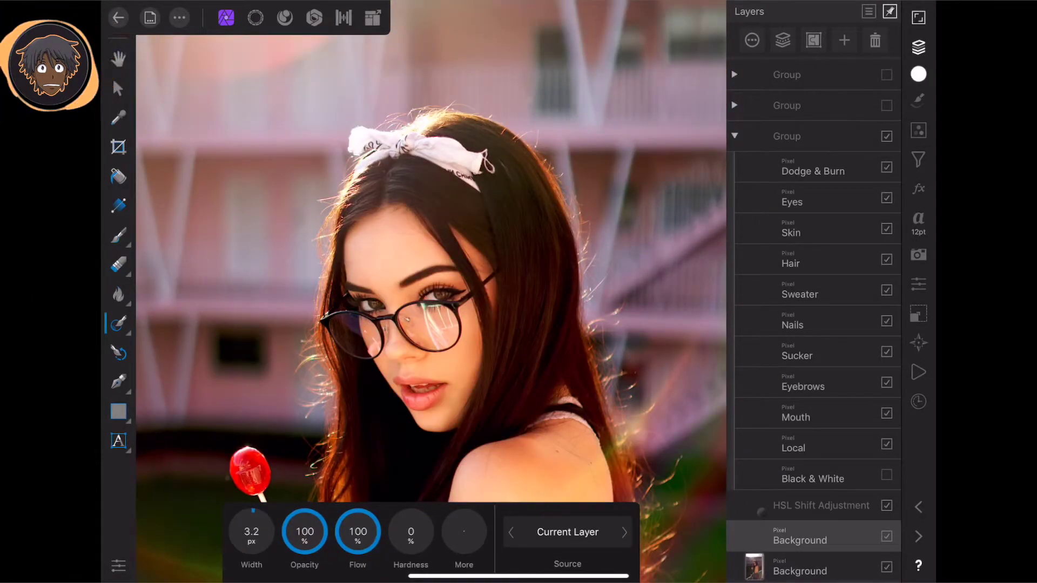
scroll(497, 378, down, 5)
scroll(480, 270, up, 5)
key(b)
scroll(481, 270, up, 5)
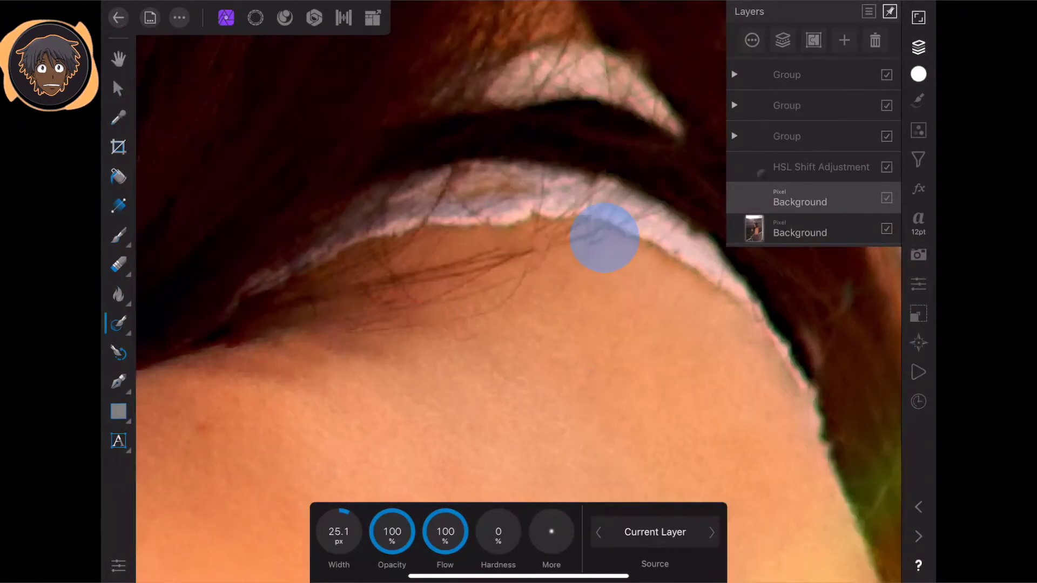
drag(353, 329, 531, 270)
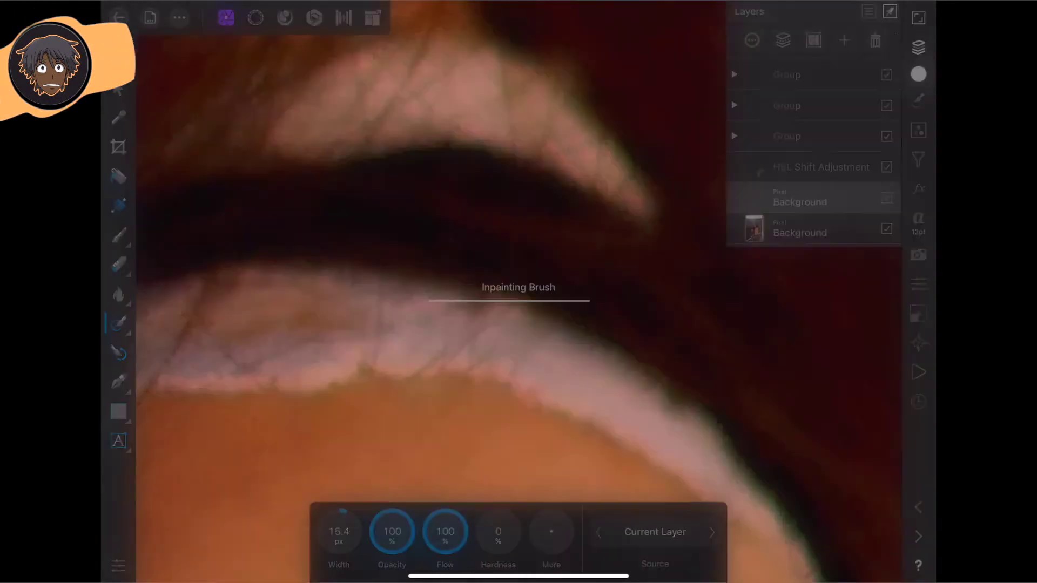
drag(493, 304, 473, 351)
scroll(641, 367, left, 5)
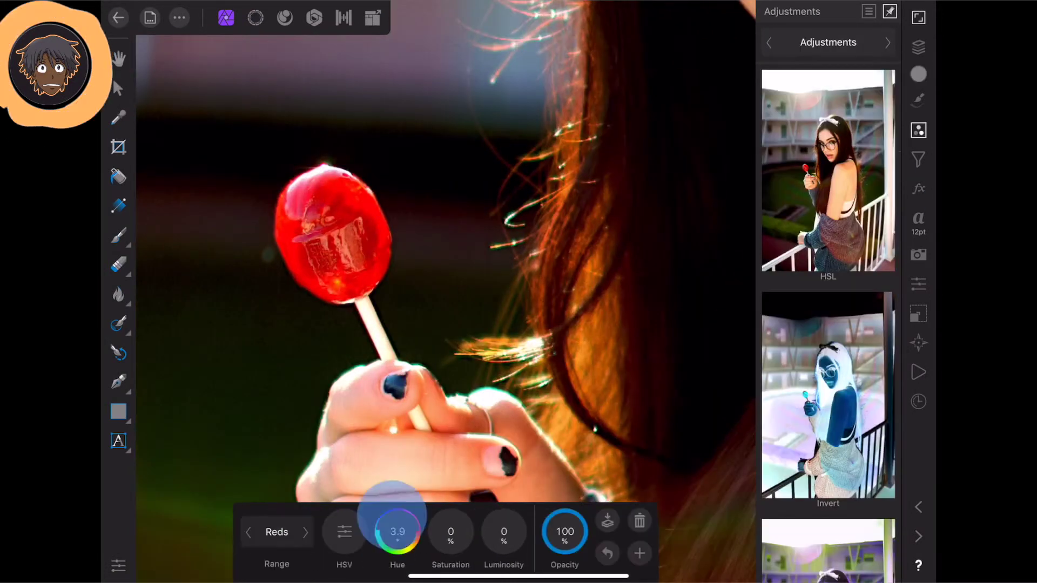
Step: Reset the Reds hue shift to zero, then switch to the Paint Brush for the mask
drag(392, 512, 384, 513)
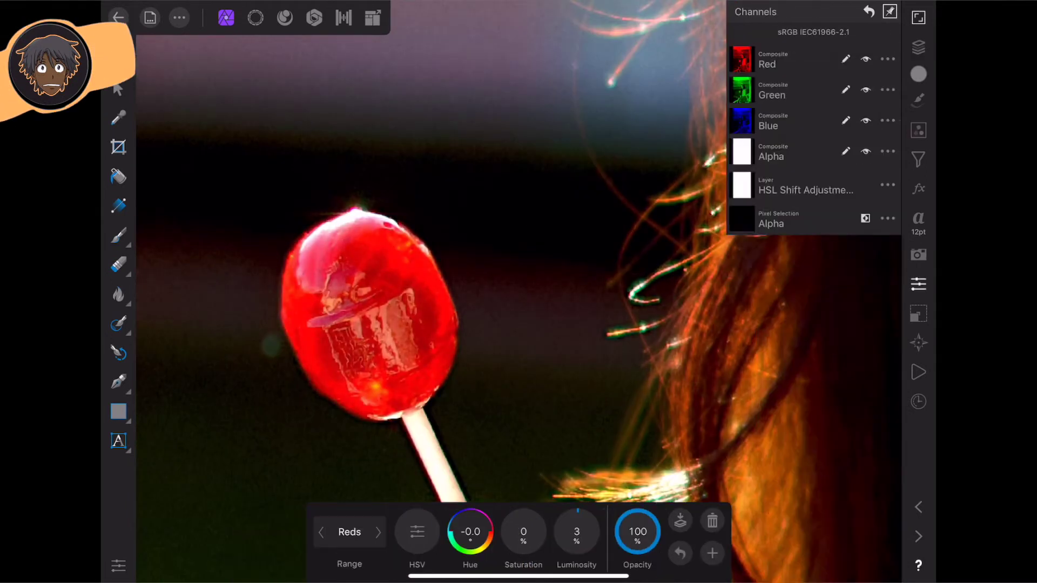
click(118, 235)
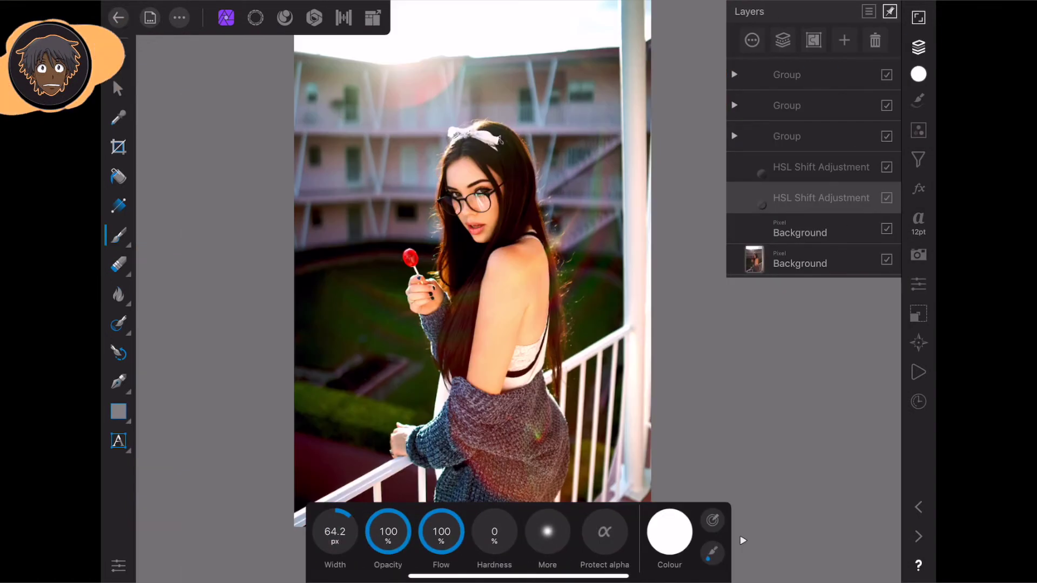
scroll(483, 235, up, 5)
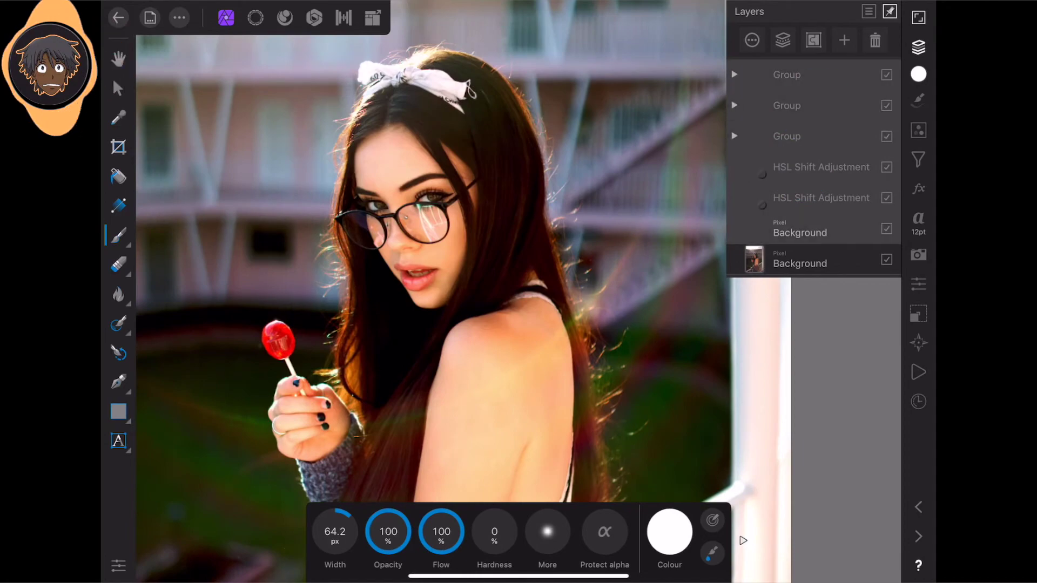